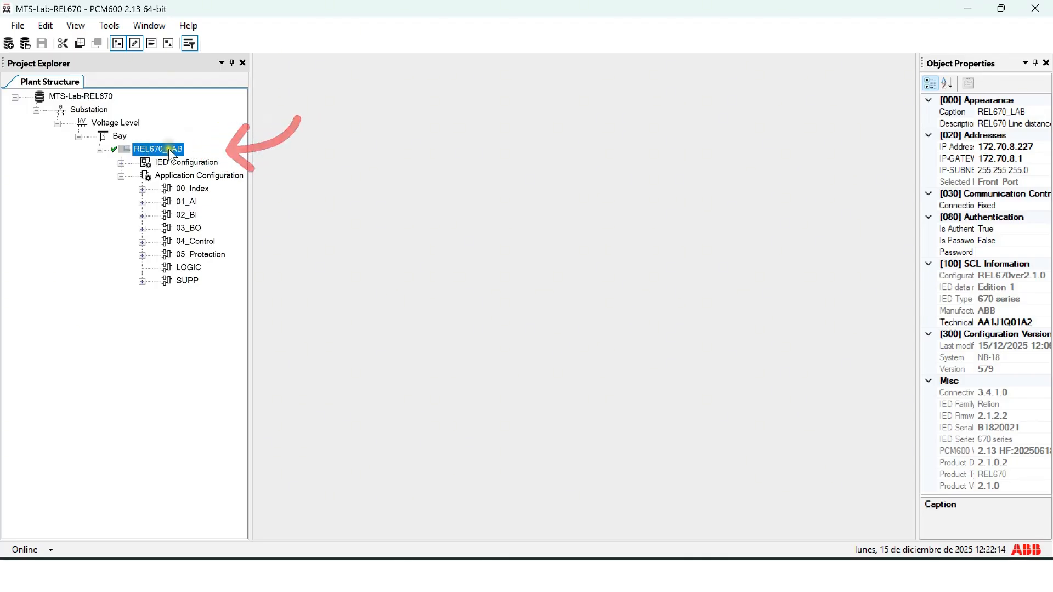
Open the IEC 61850 Configuration of REL670_LAB in Client-Server Communication mode, check its report controls and return to the data sets.
right_click(168, 153)
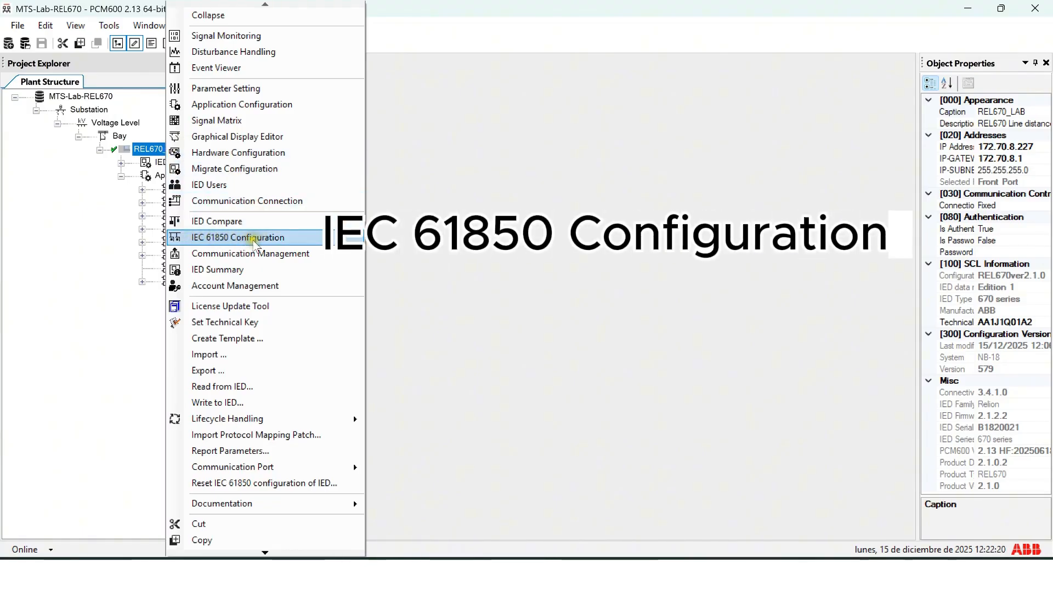
left_click(280, 238)
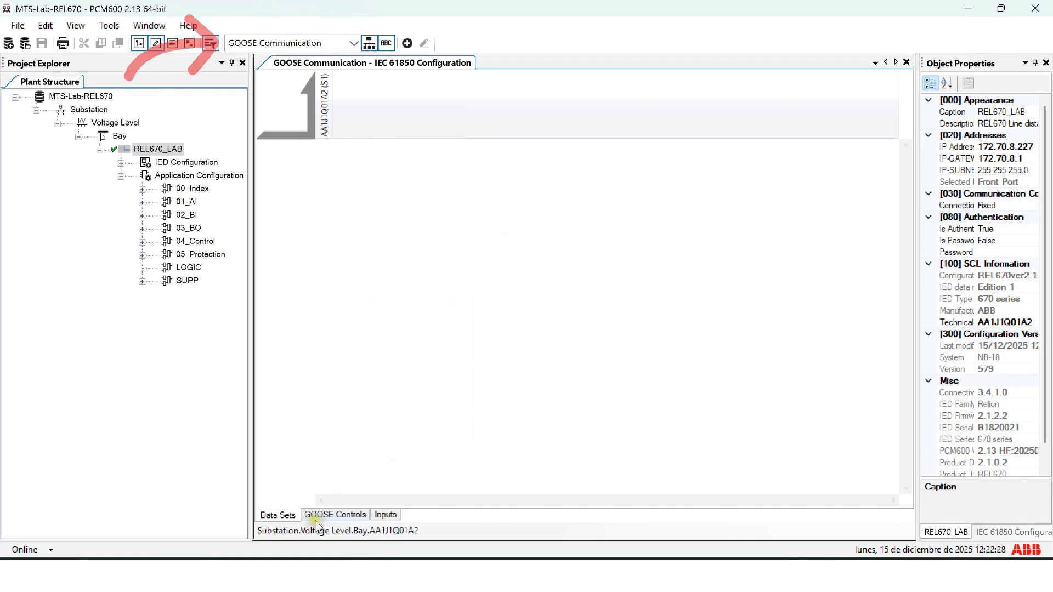
left_click(354, 44)
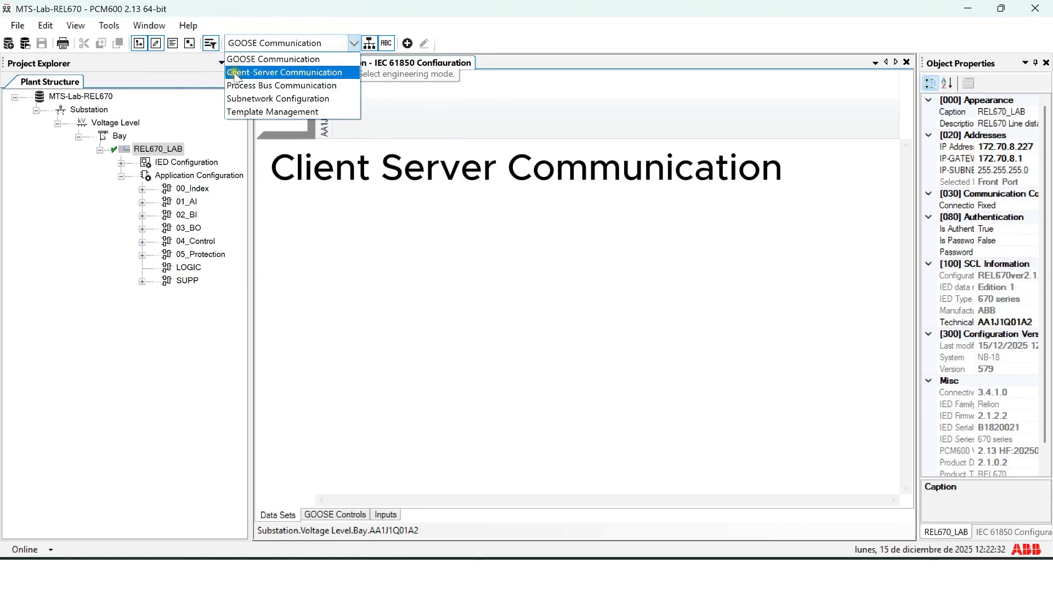
left_click(349, 74)
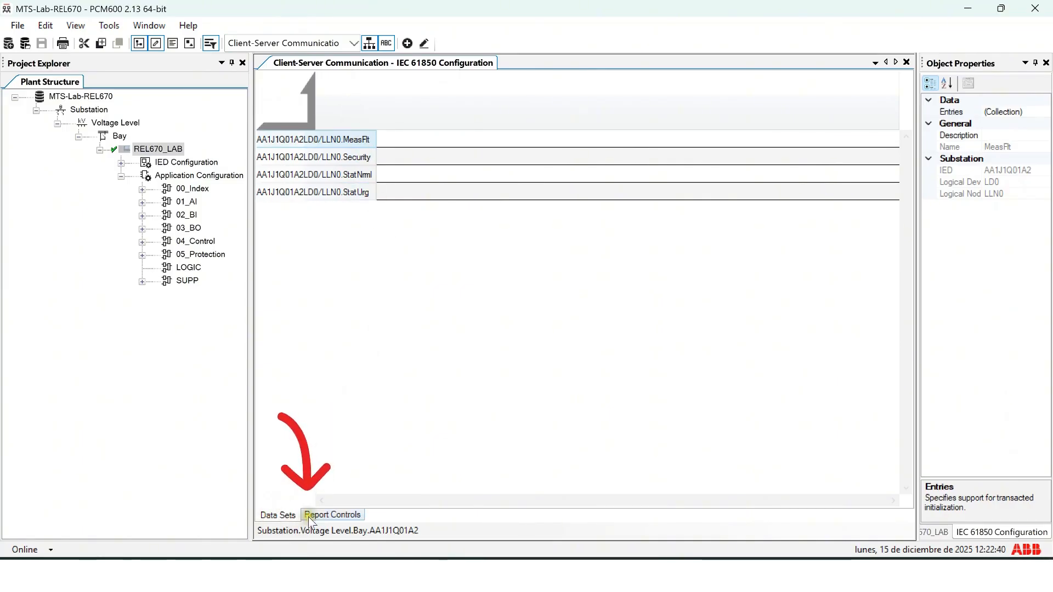
left_click(347, 517)
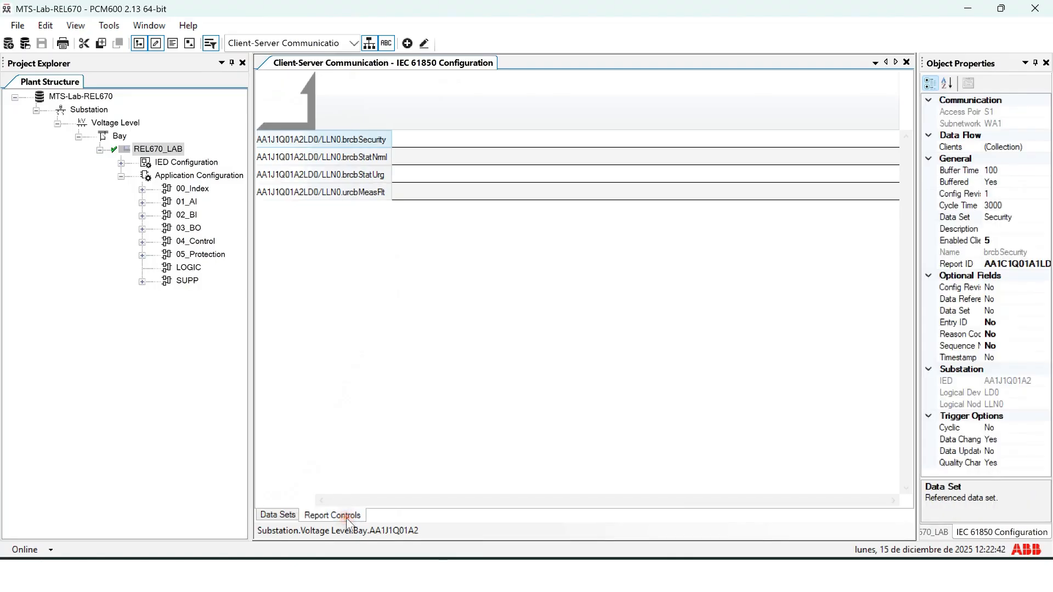
left_click(285, 516)
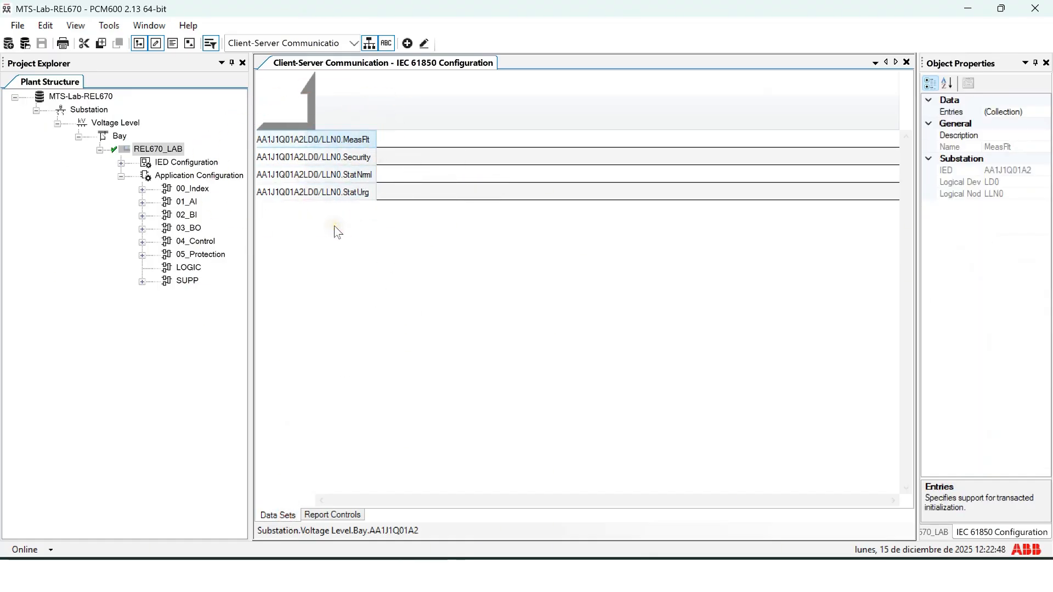
right_click(347, 172)
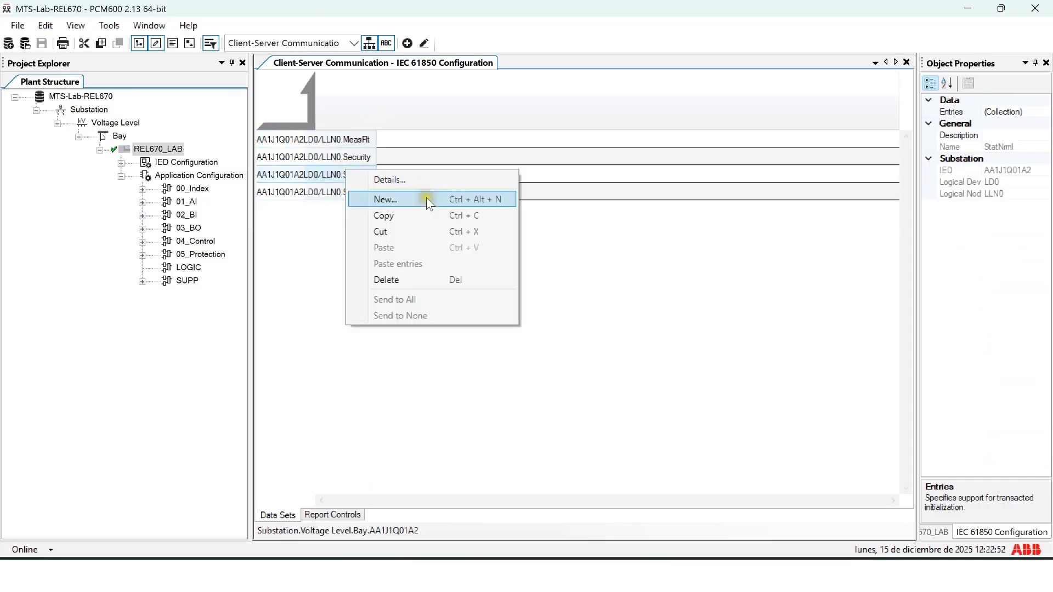
left_click(576, 262)
left_click(353, 266)
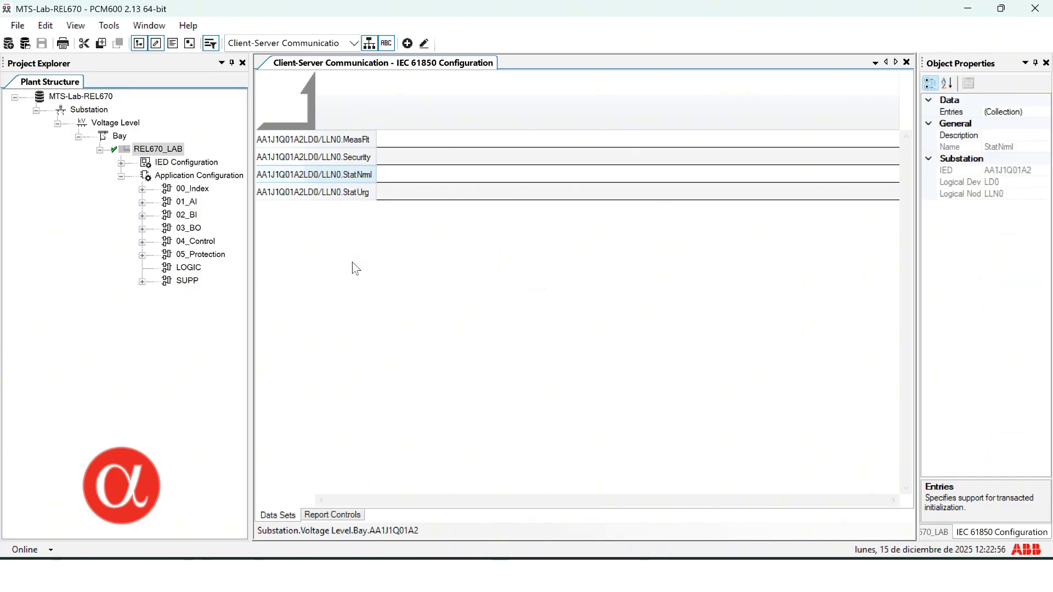
Create a new data set named Video under logical node LLN0 of LD0.
right_click(290, 227)
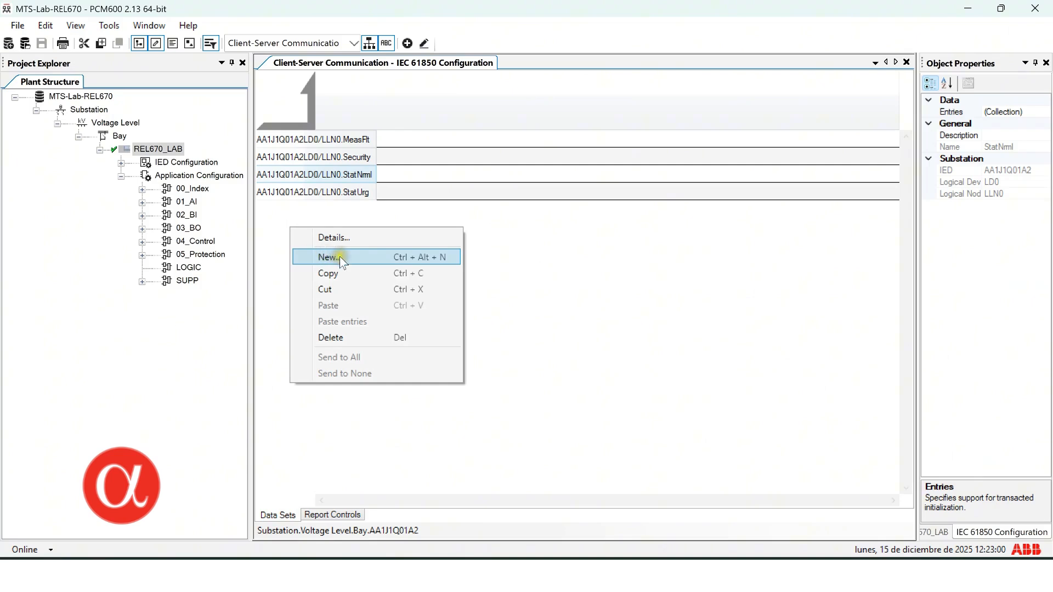
left_click(350, 258)
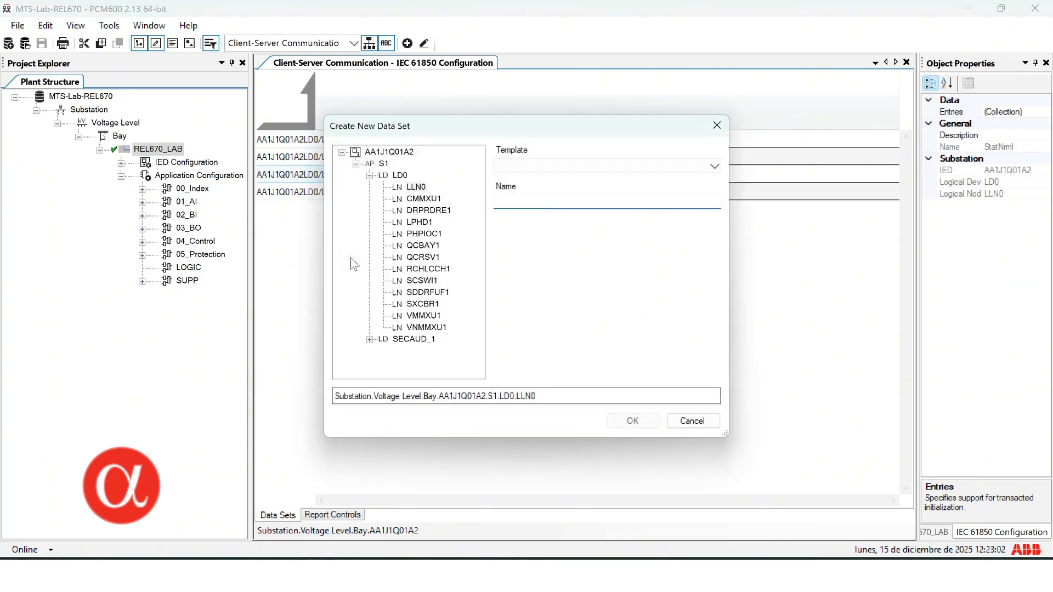
type("Video")
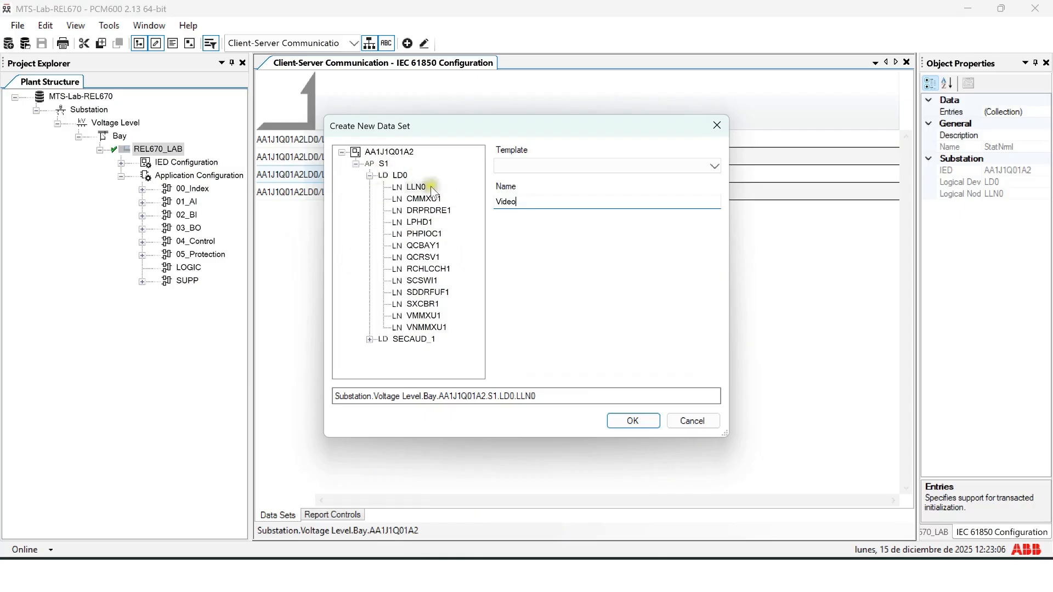
left_click(415, 188)
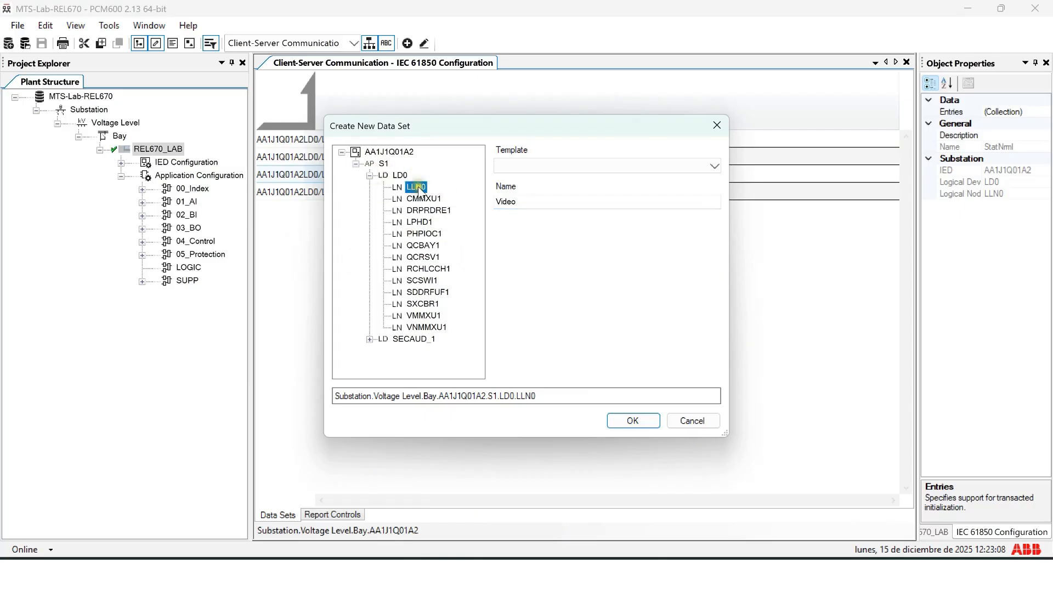
left_click(626, 421)
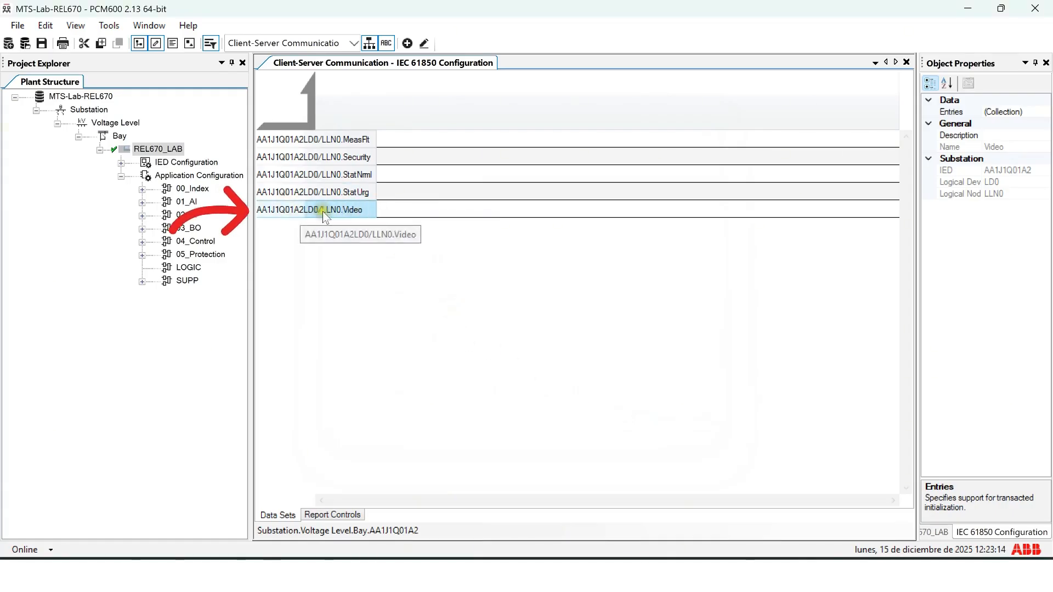
Add the Loc.stVal attribute with functional constraint ST from LD0's QCBAY1 node to the Video data set.
double_click(372, 213)
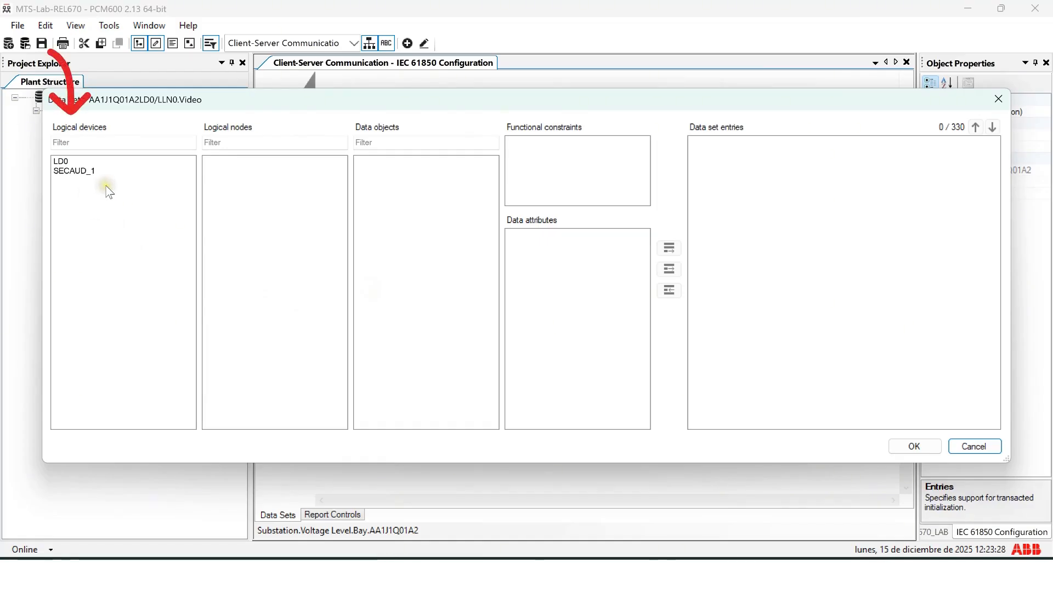
left_click(62, 163)
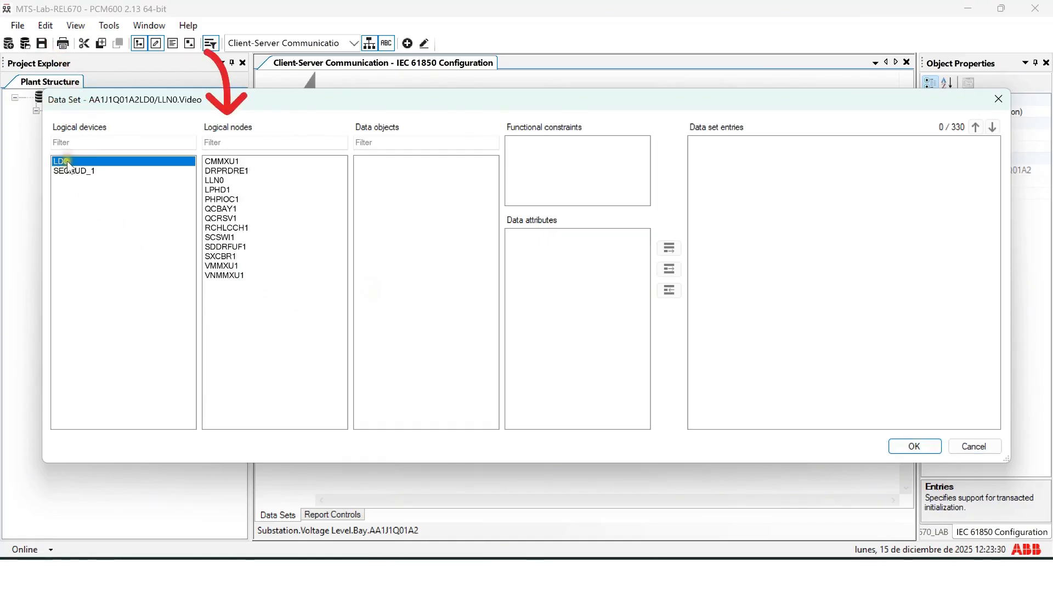
left_click(230, 210)
left_click(378, 210)
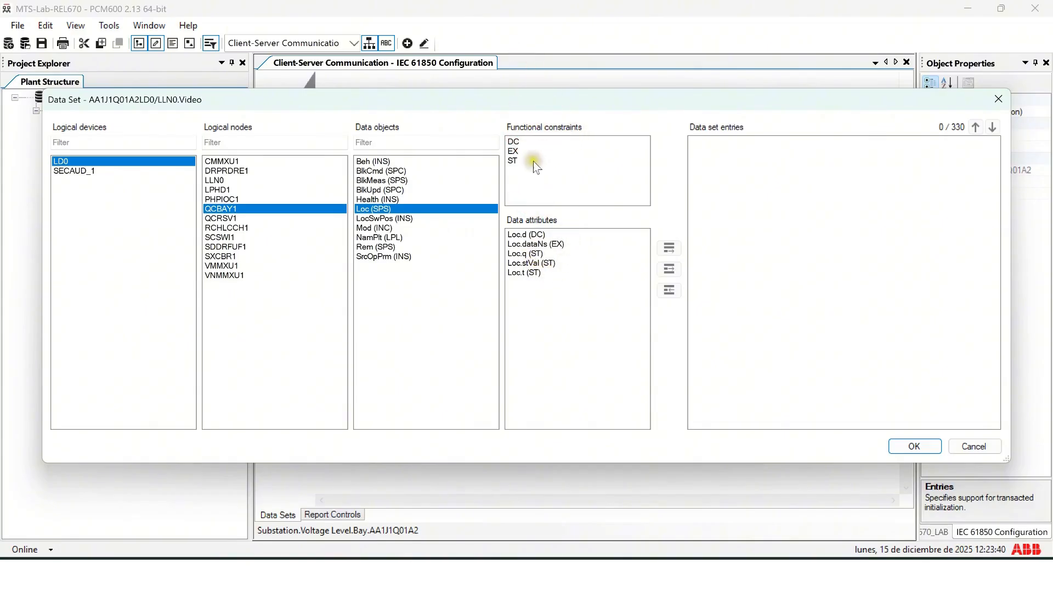
left_click(514, 161)
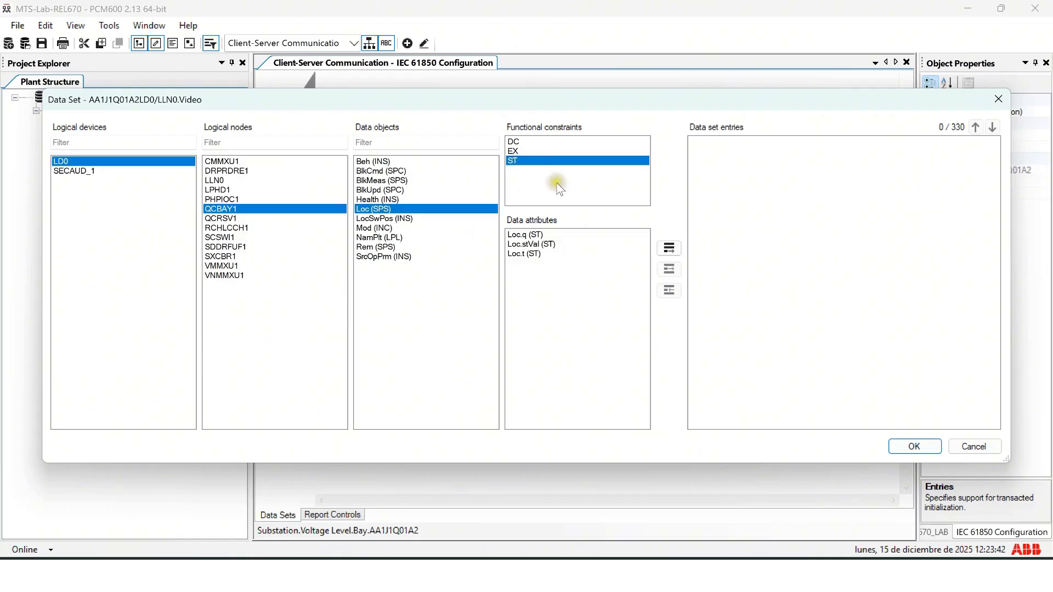
left_click(519, 247)
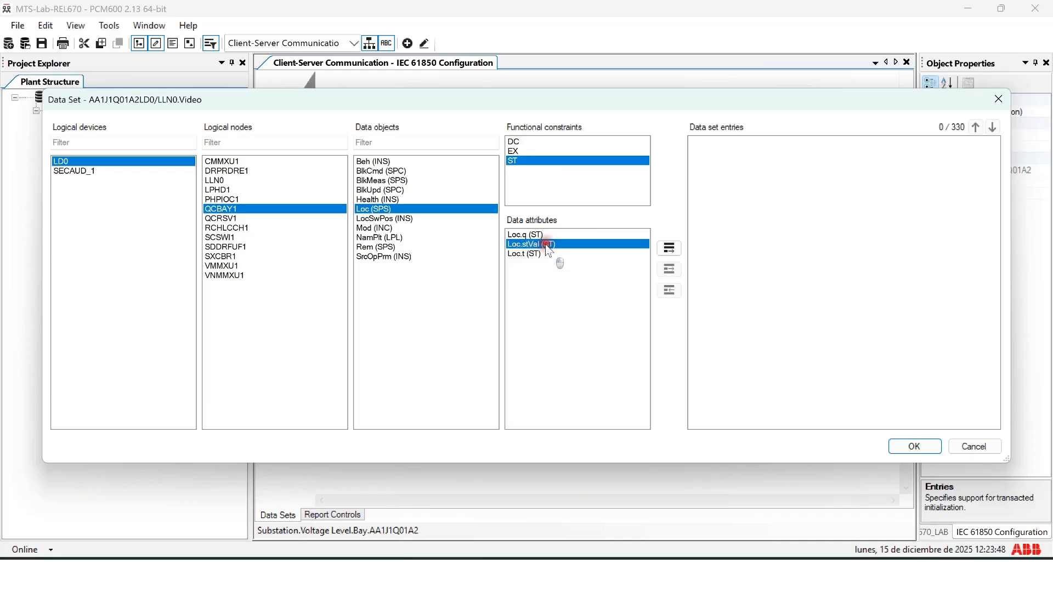
double_click(549, 244)
Add QCBAY1's Loc.q (ST) attribute to the Video data set, keep it below Loc.stVal and accept the entries.
left_click(533, 236)
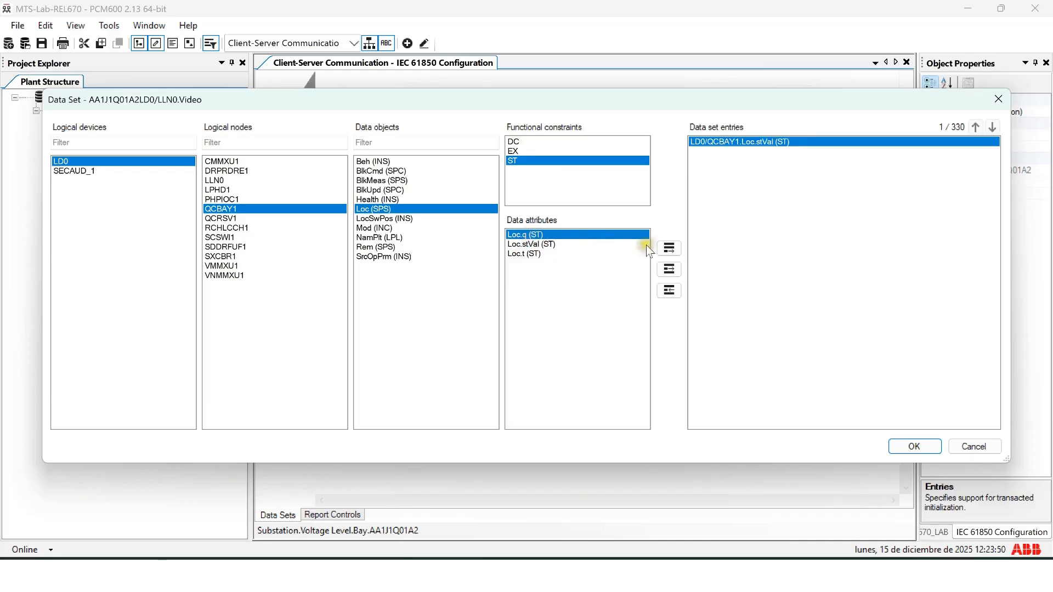
left_click(670, 248)
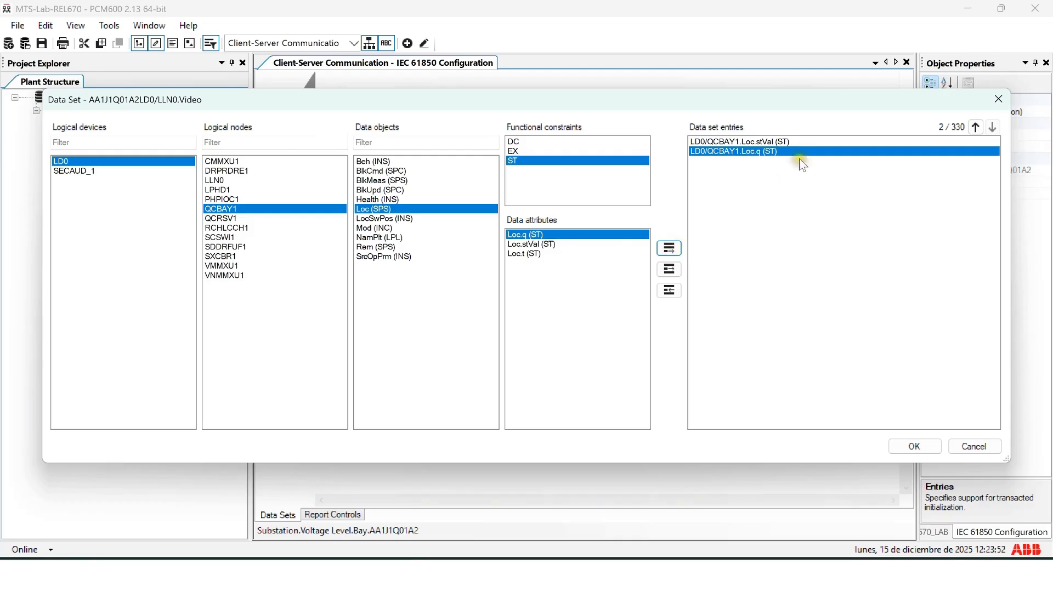
left_click(975, 128)
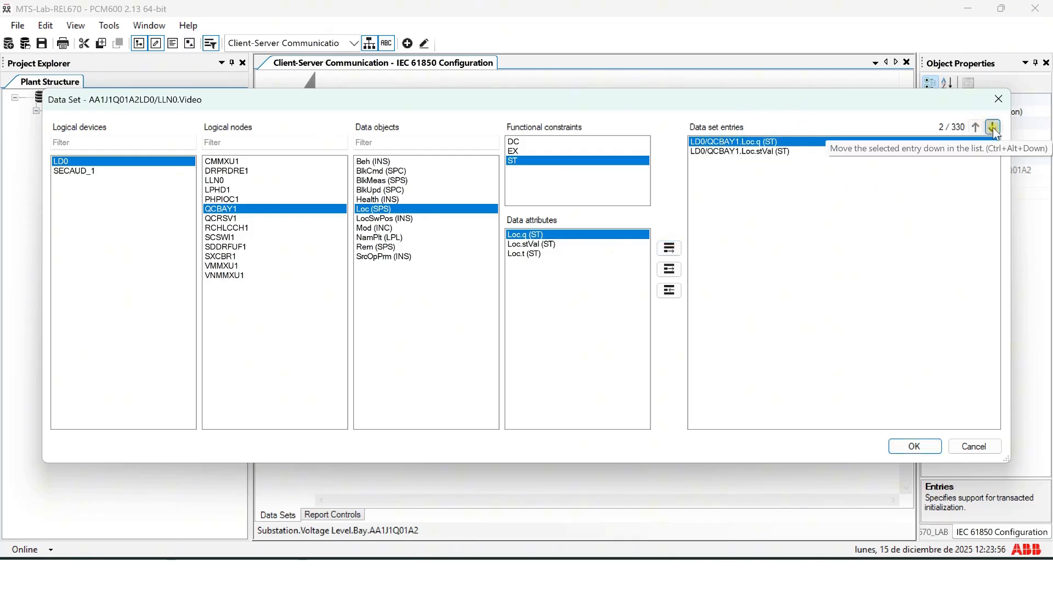
left_click(993, 127)
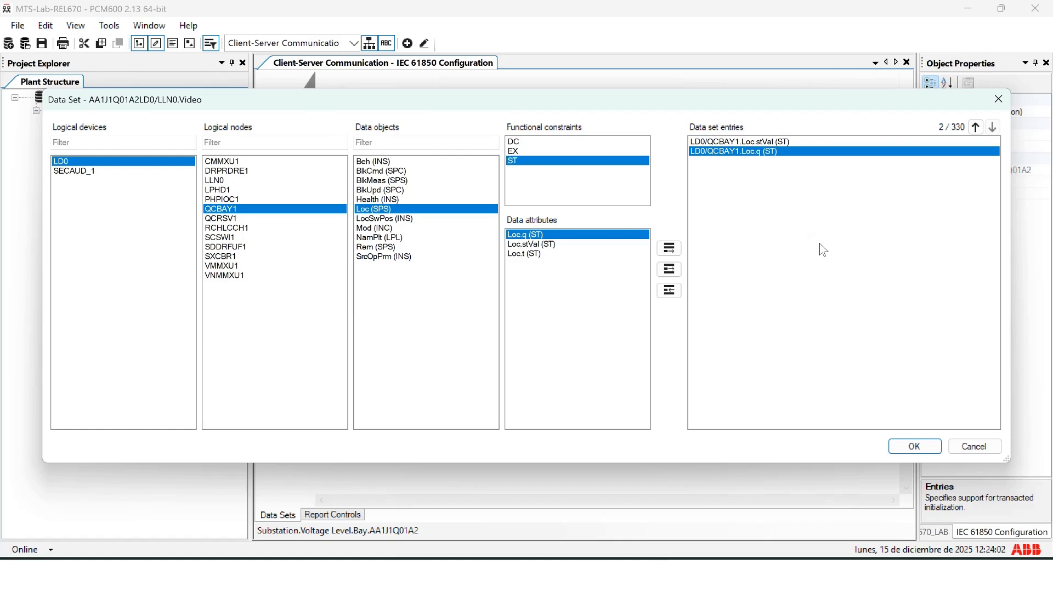
left_click(909, 447)
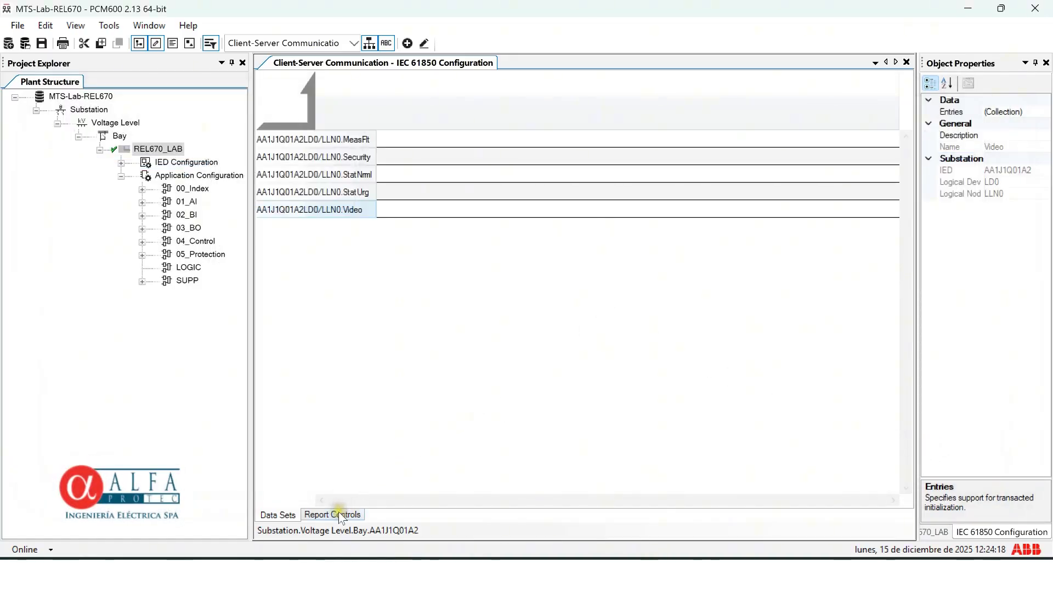
Create an indexed, buffered report control named MMS_Video under LLN0 that uses the Video data set.
left_click(341, 516)
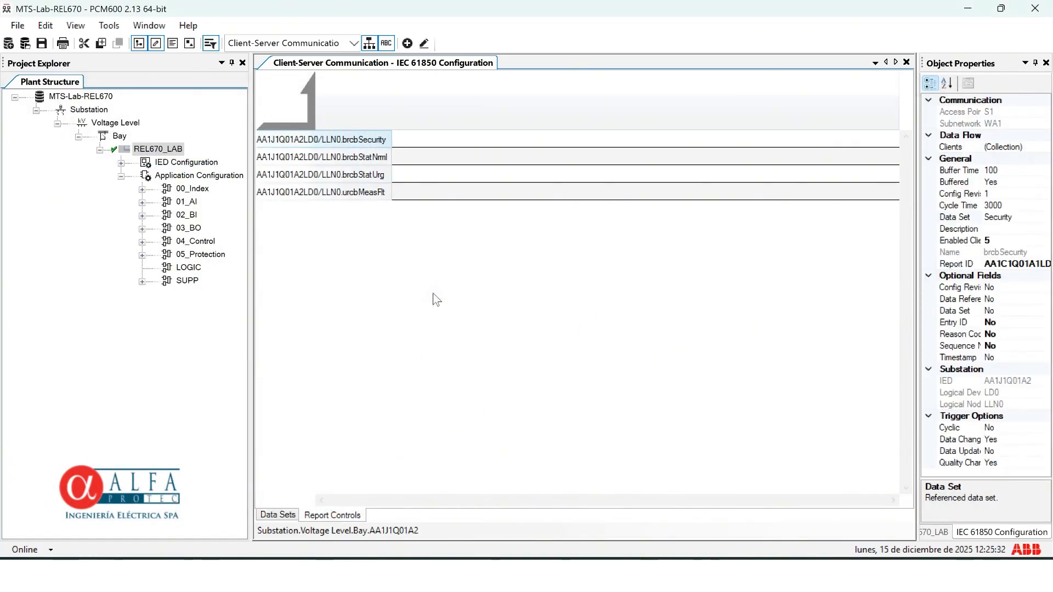
right_click(436, 299)
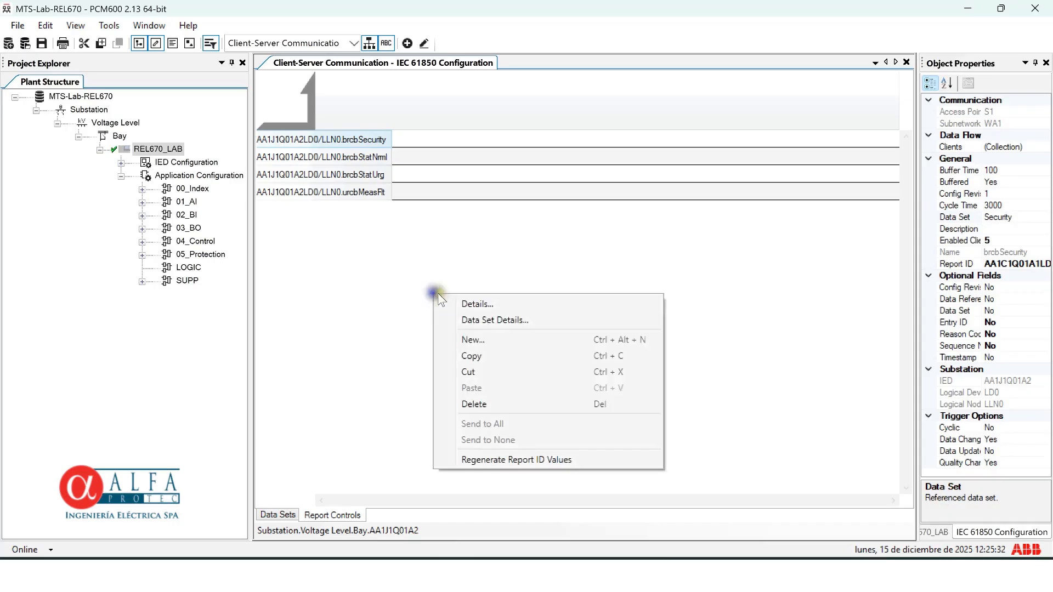
left_click(483, 341)
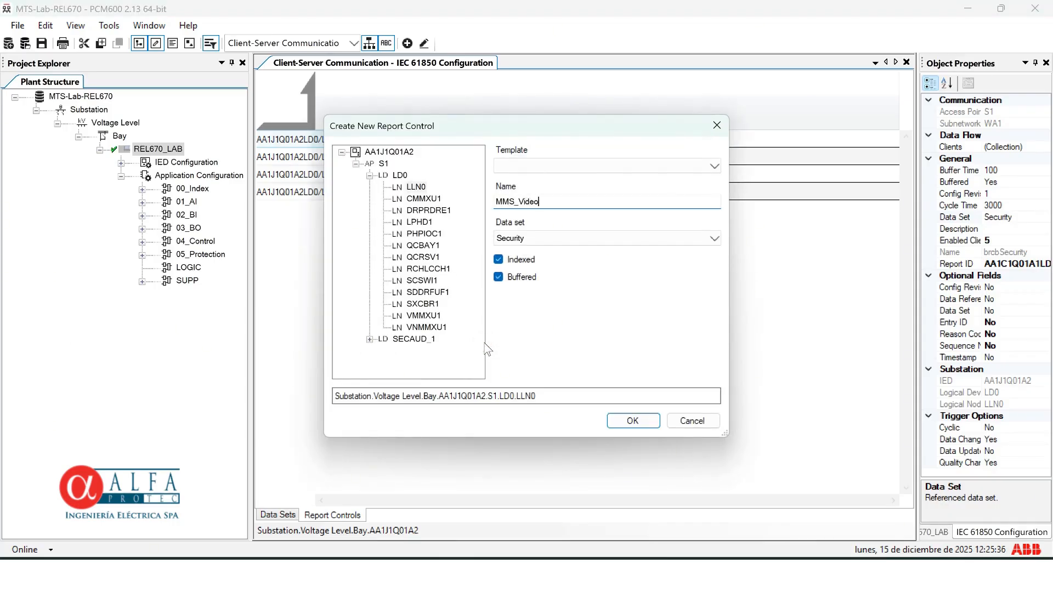
left_click(631, 242)
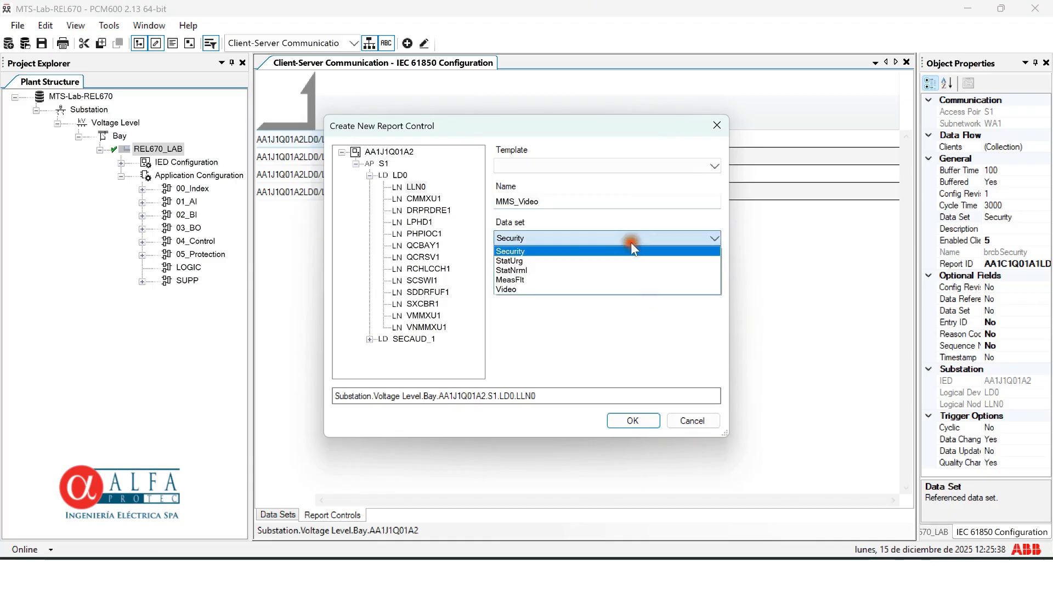
left_click(526, 286)
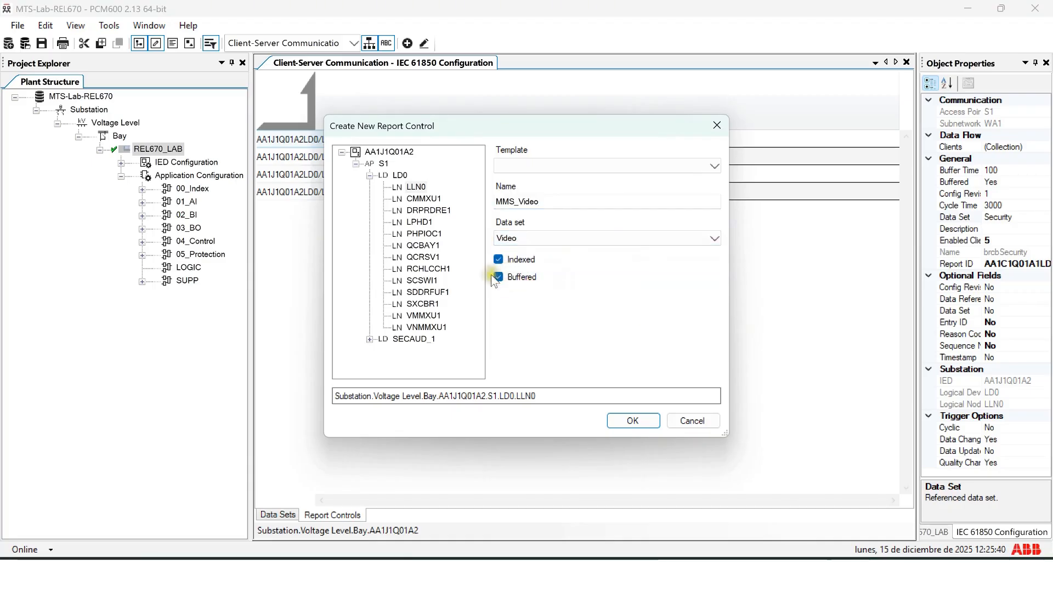
left_click(633, 421)
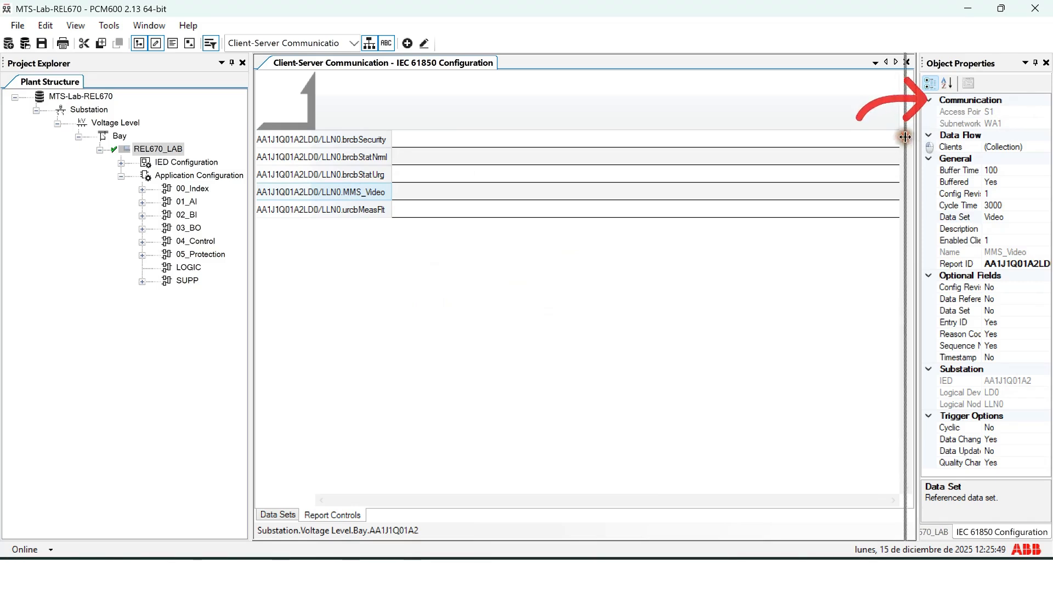
Review the general settings, optional fields and trigger options of the MMS_Video report control, and save the configuration.
left_click_drag(917, 148, 794, 150)
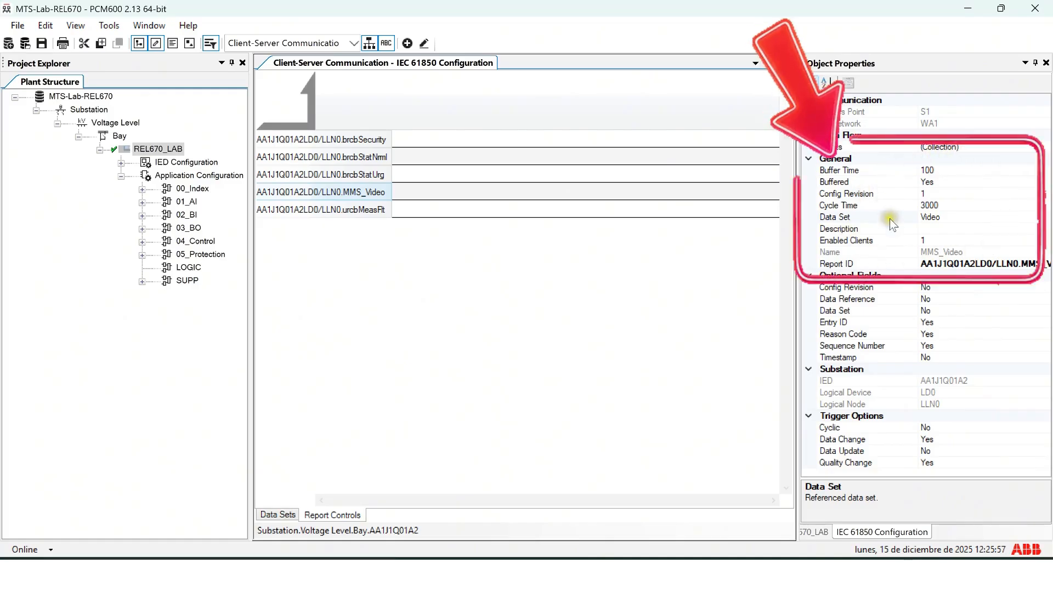
left_click(927, 240)
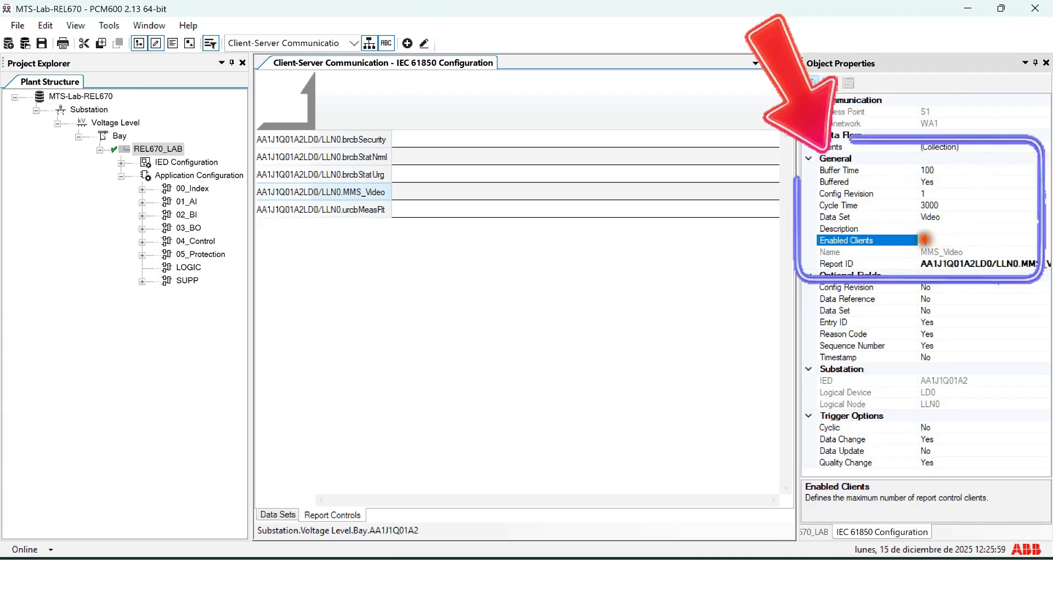
left_click_drag(930, 239, 917, 240)
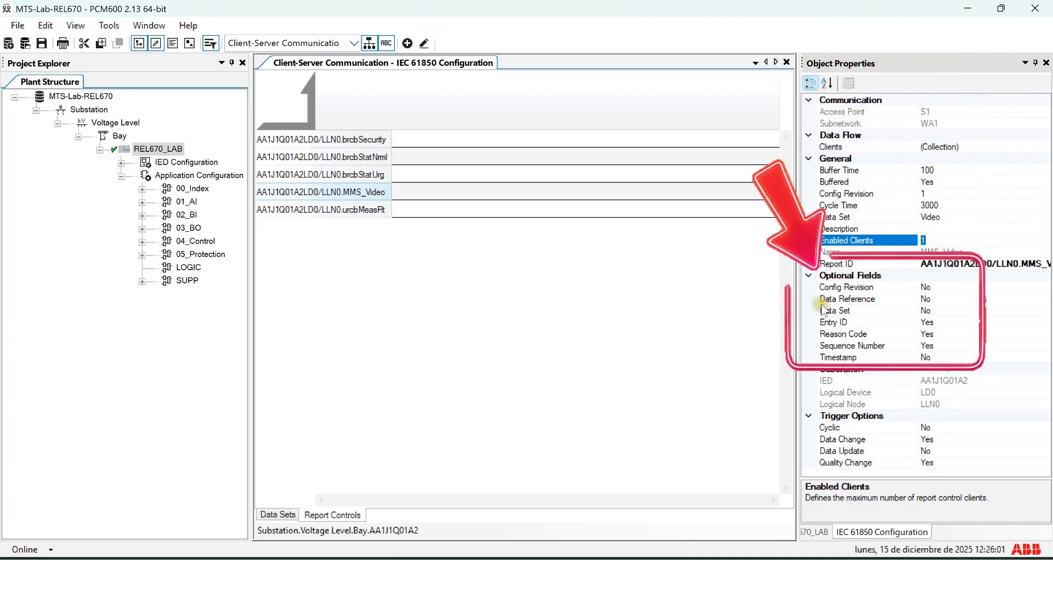
left_click(941, 346)
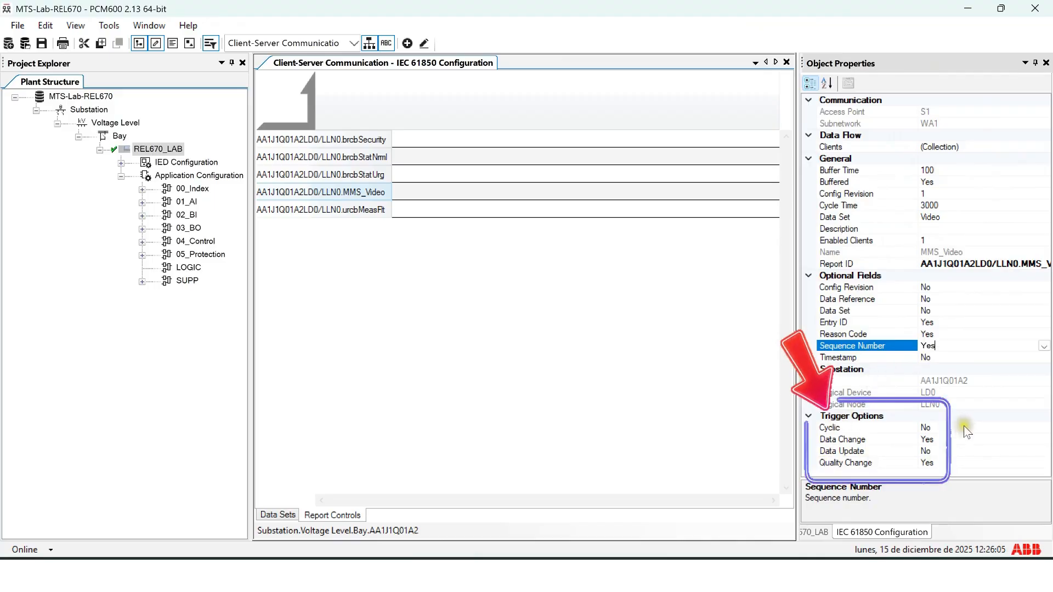
left_click(976, 451)
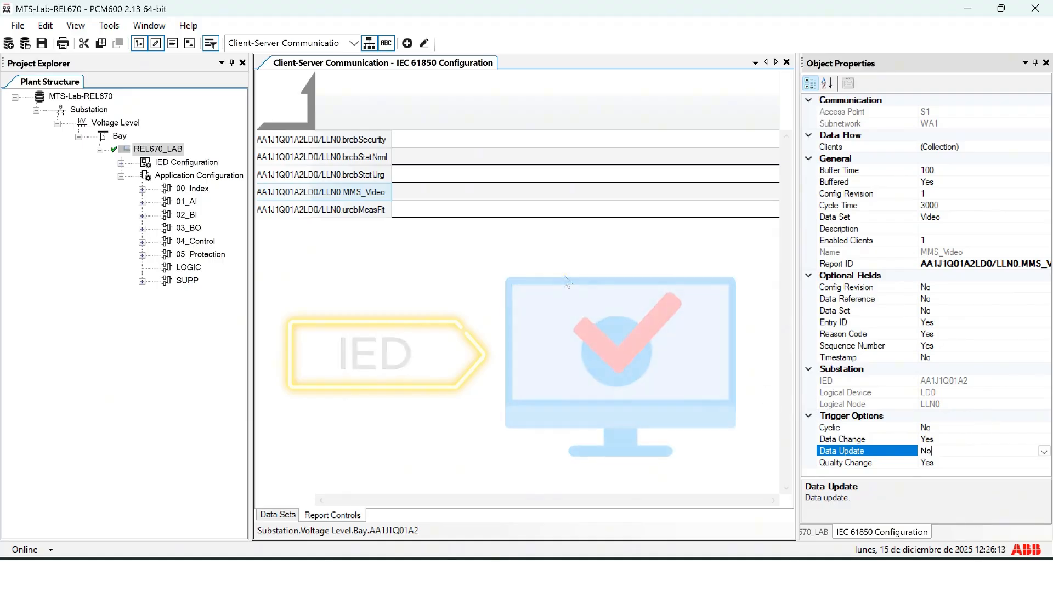
left_click(42, 43)
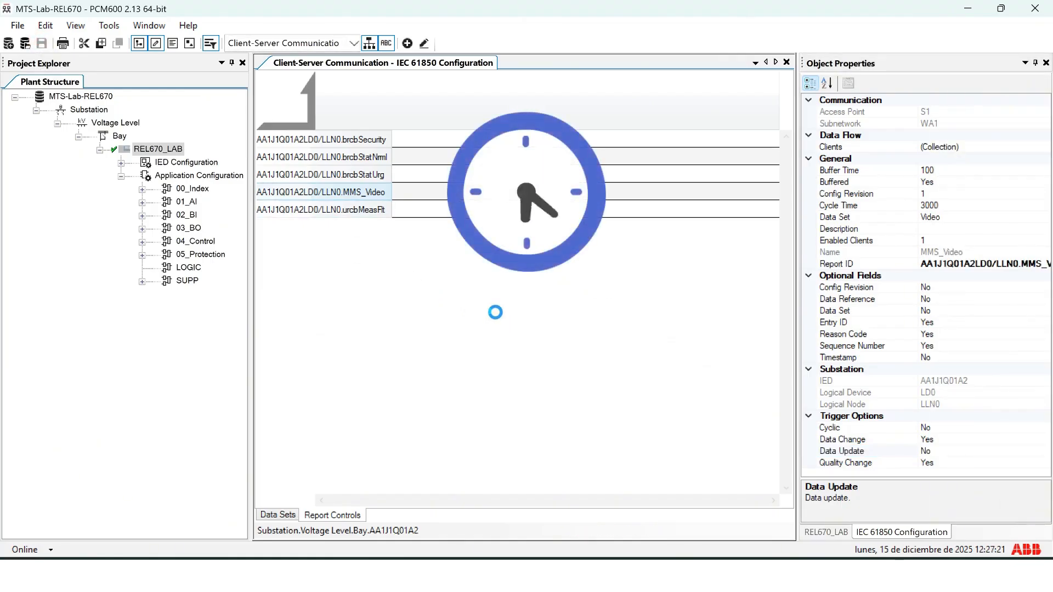
Write the updated configuration to the REL670_LAB relay and accept the prompts.
right_click(168, 156)
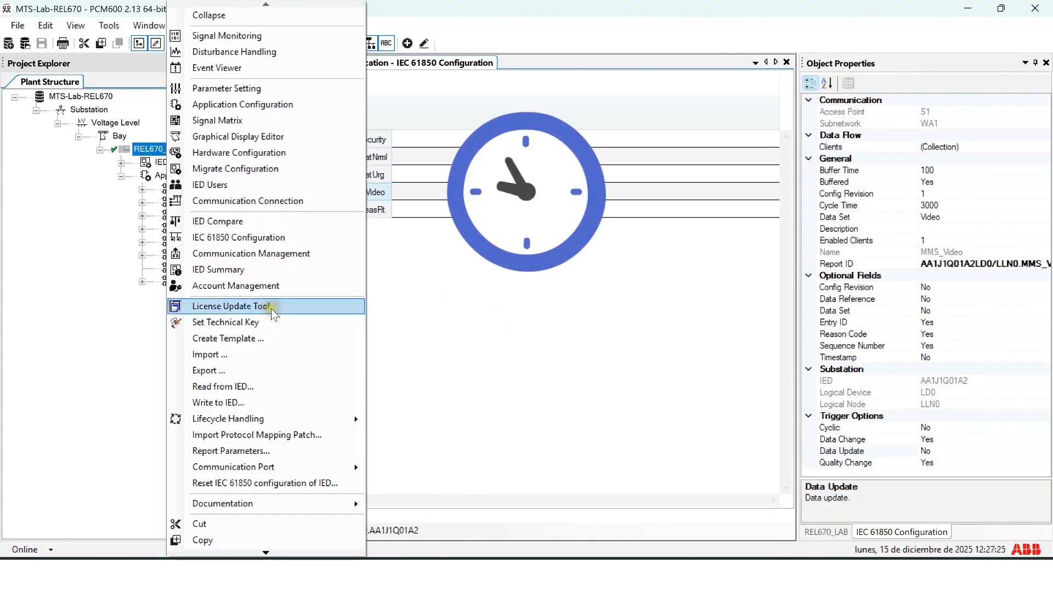
left_click(433, 469)
left_click(567, 386)
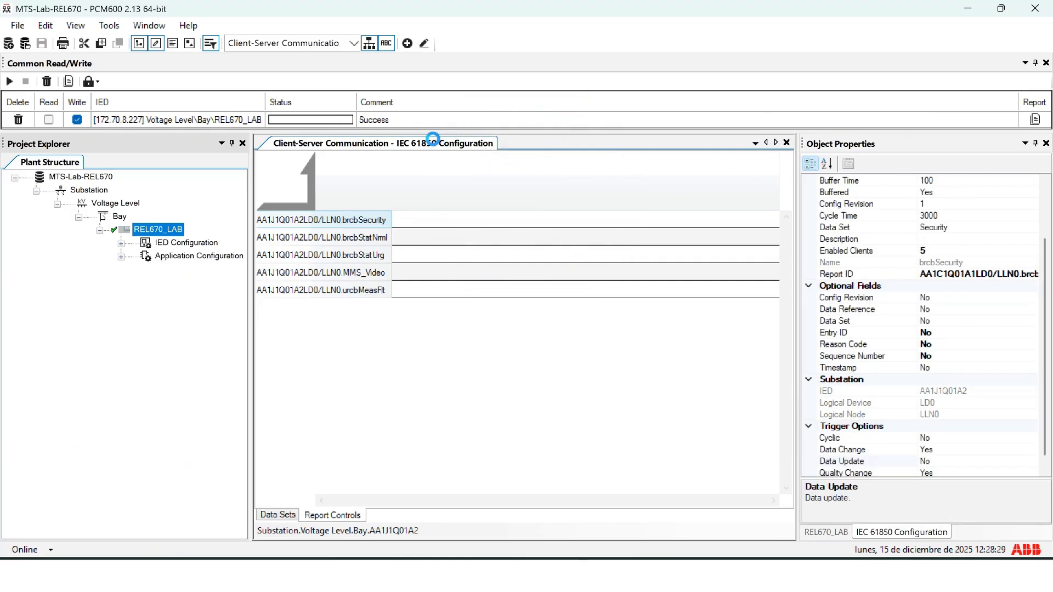
Open IEDScout and discover the relay AA1J1Q01A2 at 192.168.100.102 from the previous connections.
left_click(83, 573)
type("ieds")
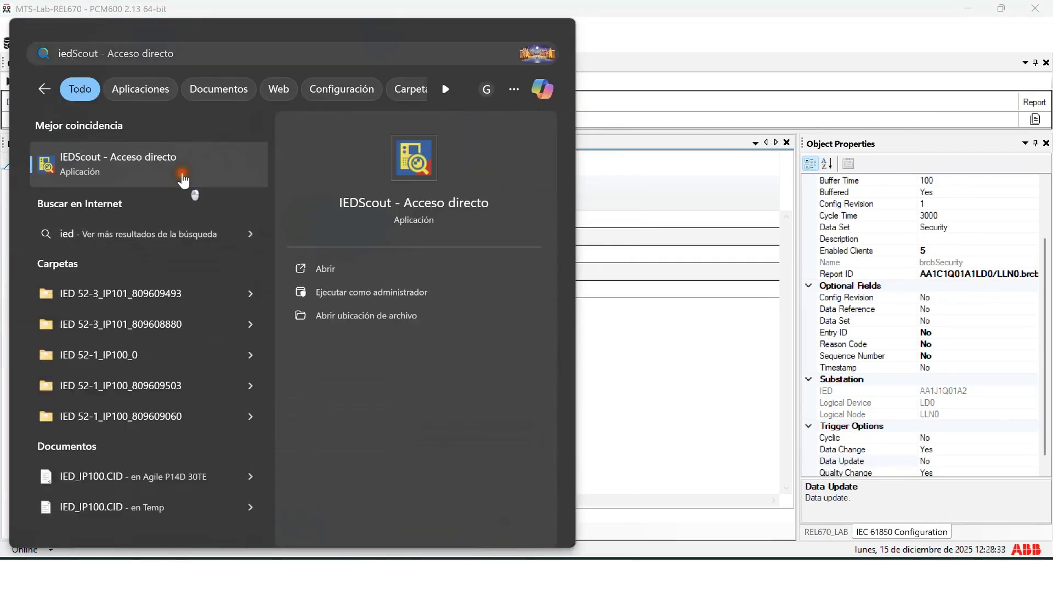
left_click(176, 176)
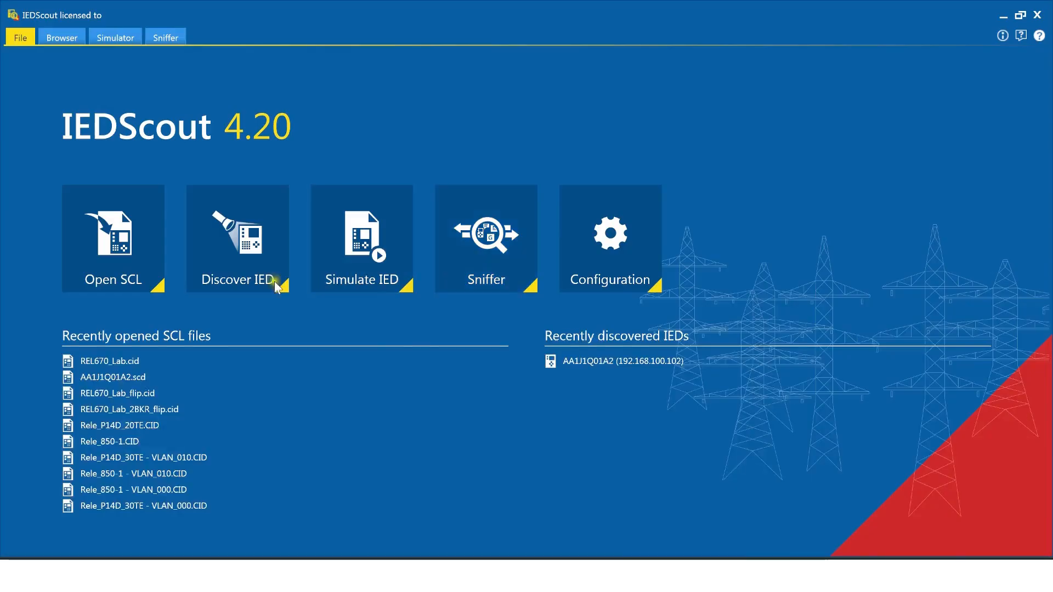
left_click(232, 223)
left_click(504, 172)
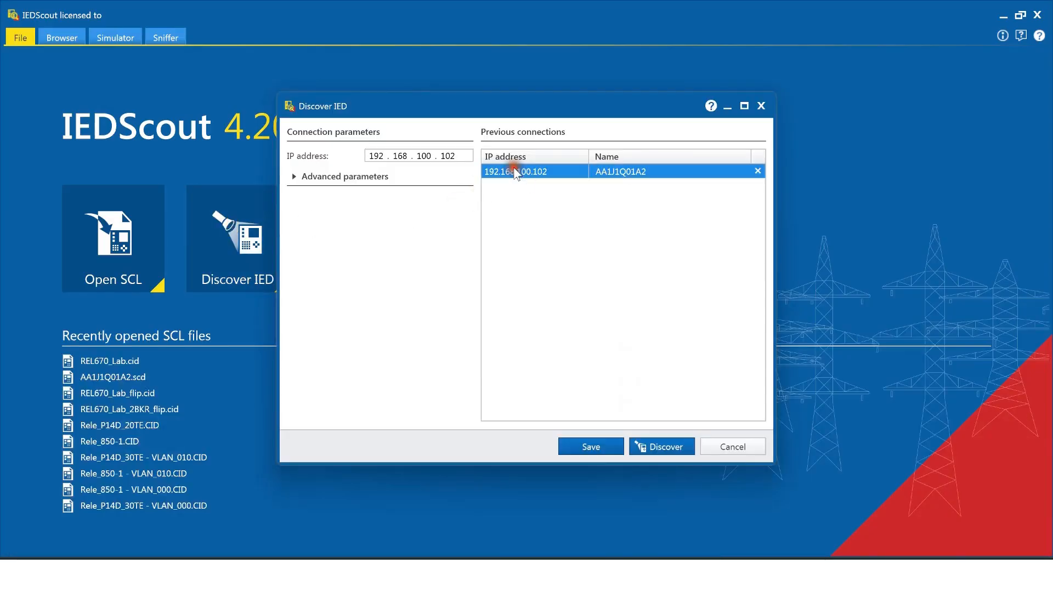
left_click(651, 445)
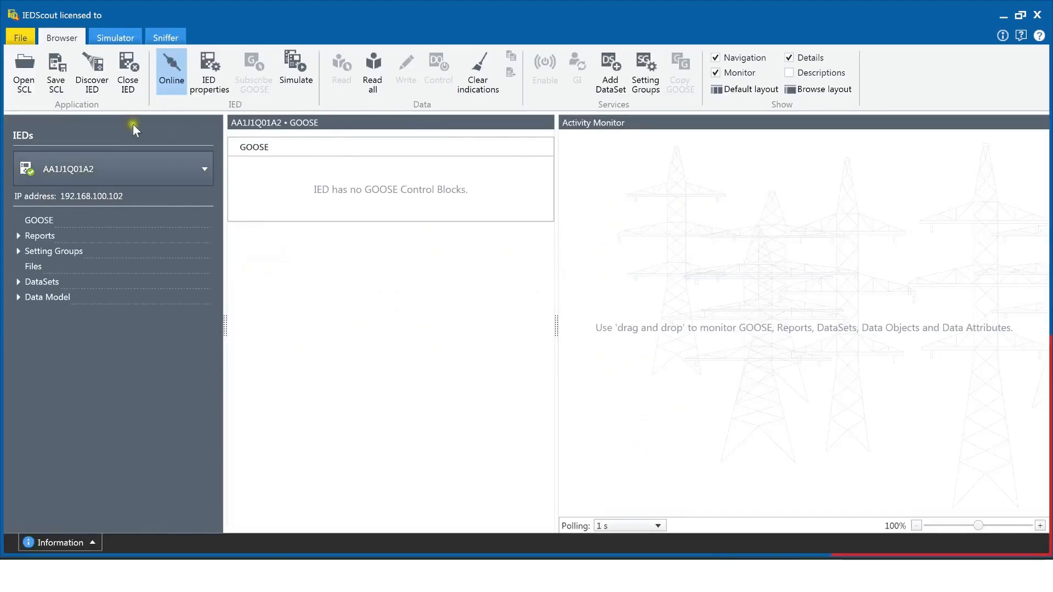
Enable the MMS_Video report from the relay's LD0 reports and add its QCBAY1.Loc.stVal attribute to the Activity Monitor.
left_click(18, 235)
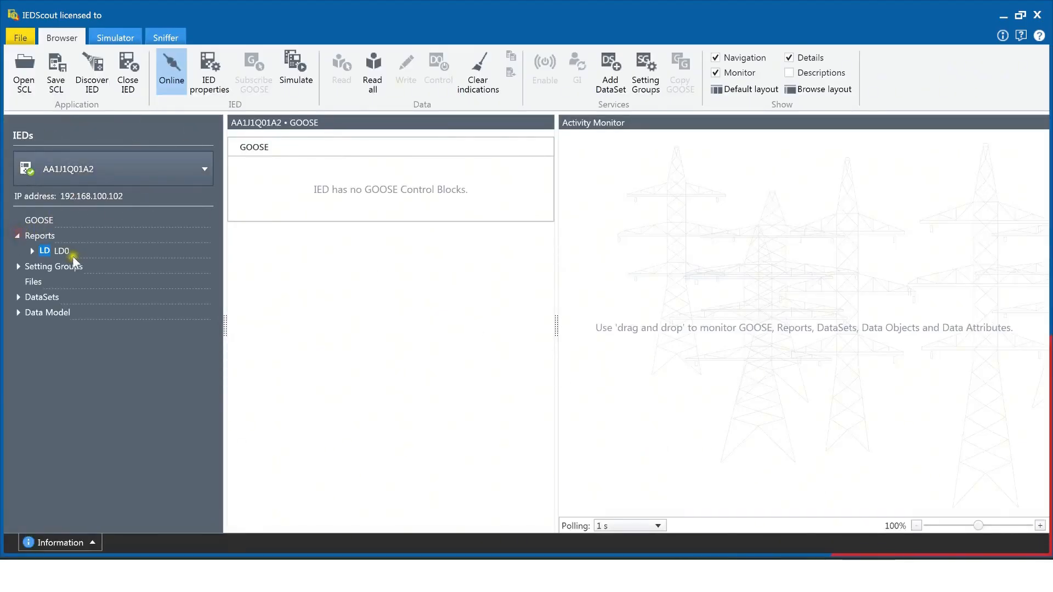
left_click(63, 251)
left_click_drag(549, 245, 517, 381)
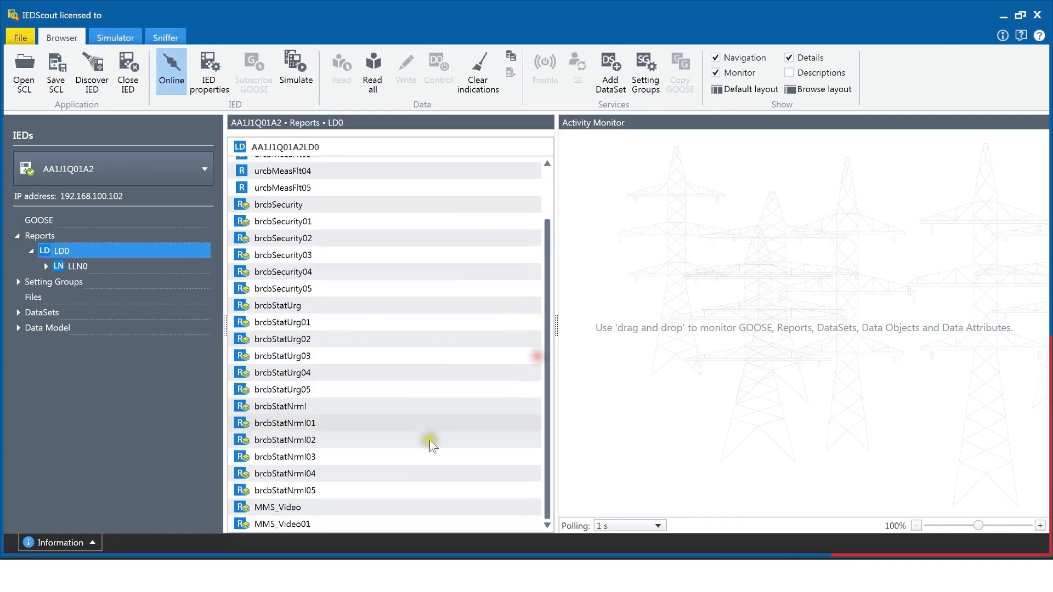
left_click(287, 513)
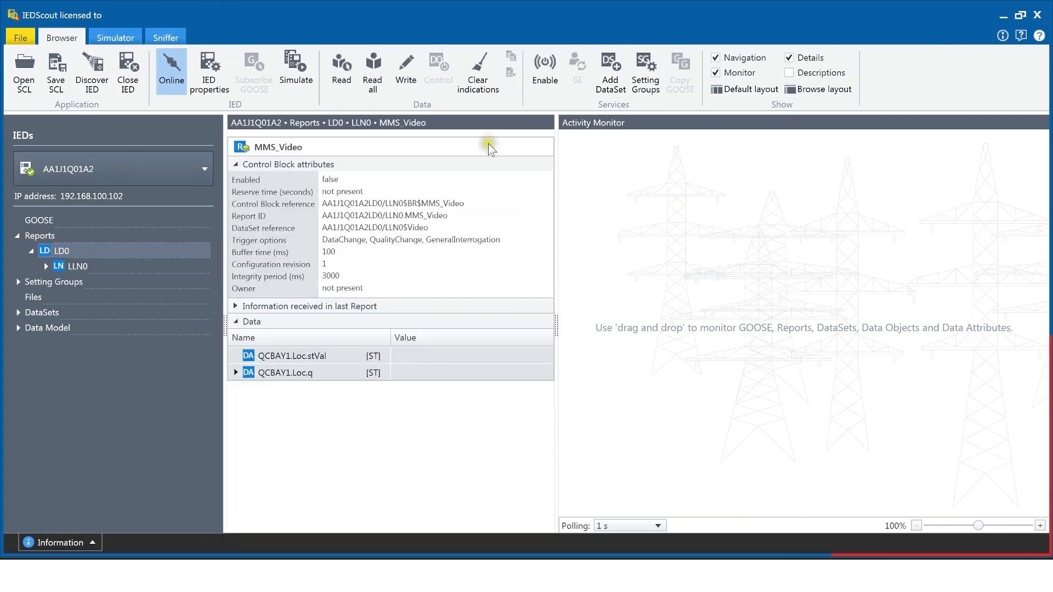
left_click(545, 69)
left_click(543, 415)
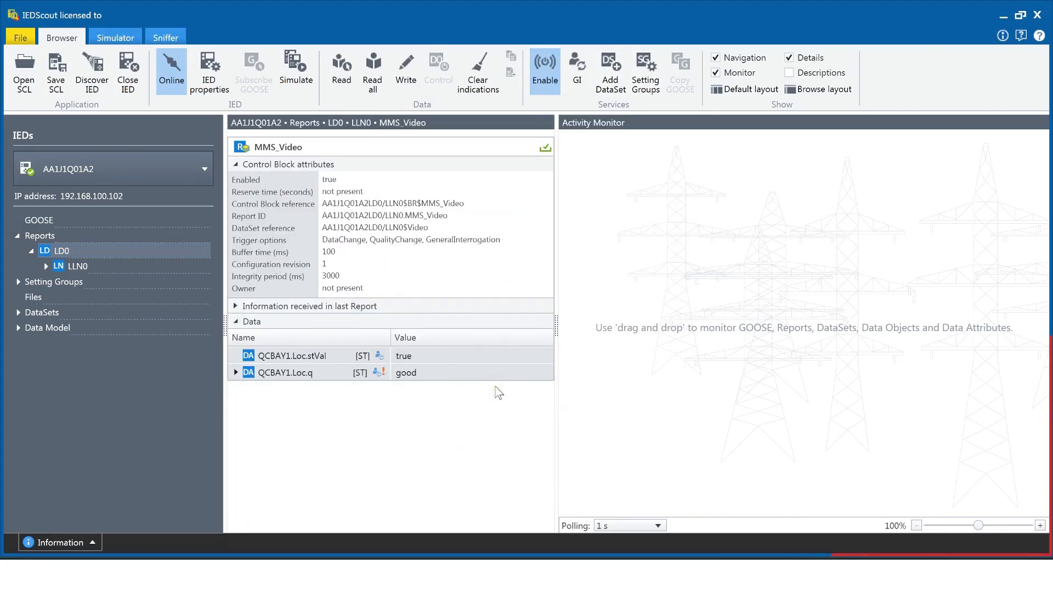
left_click_drag(425, 362, 745, 245)
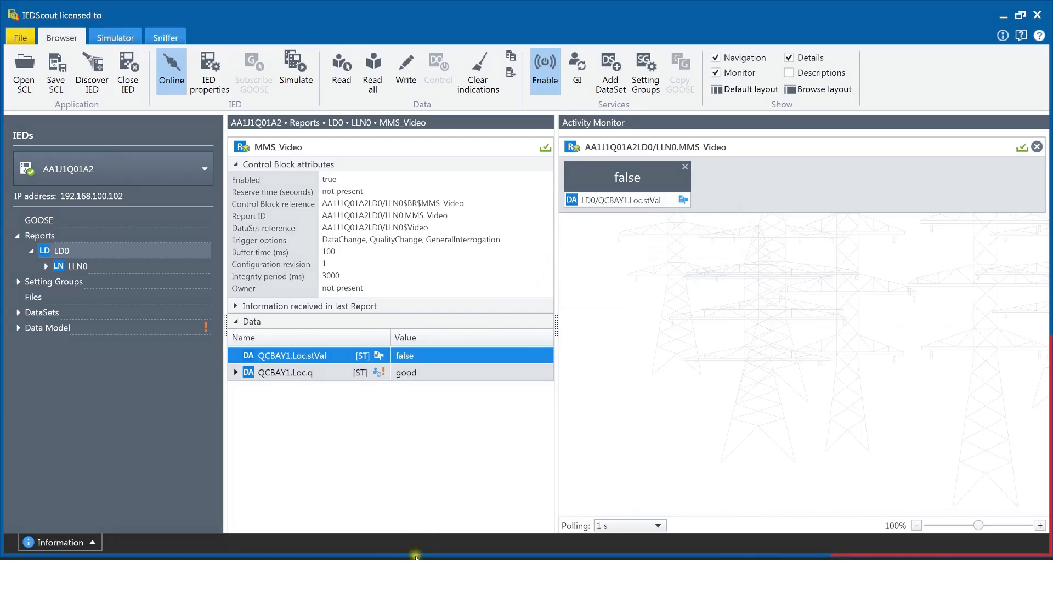
Return to PCM600 and set the IEC 61850 engineering mode to GOOSE Communication.
left_click(409, 574)
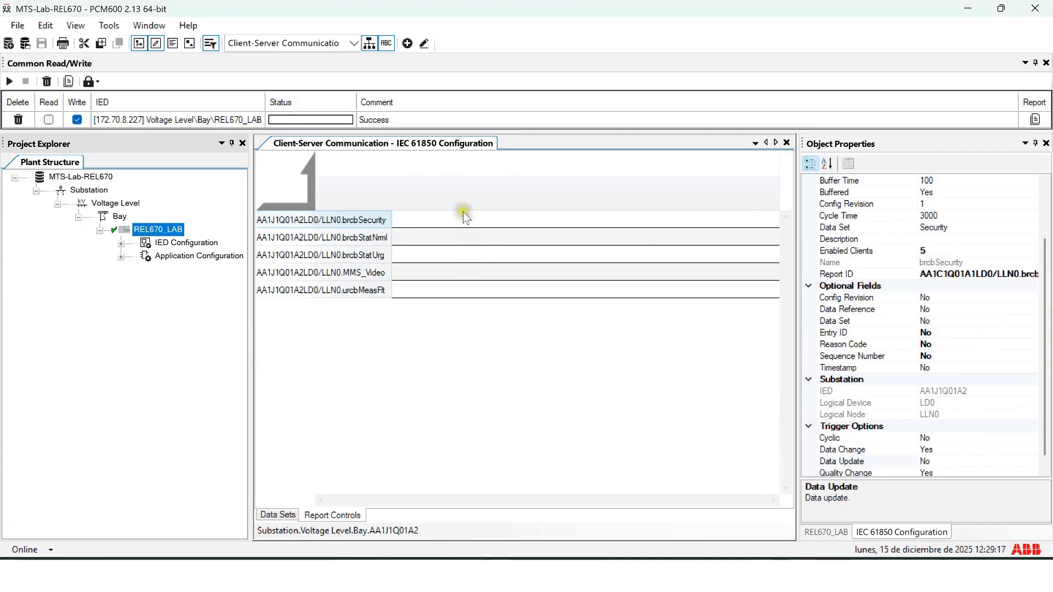
left_click(254, 43)
left_click(260, 58)
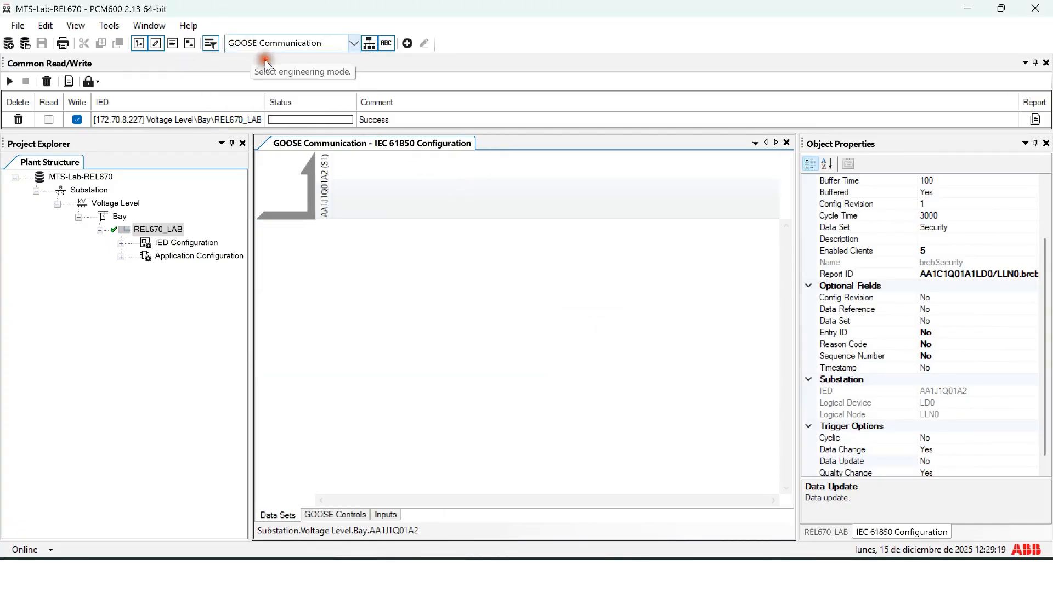